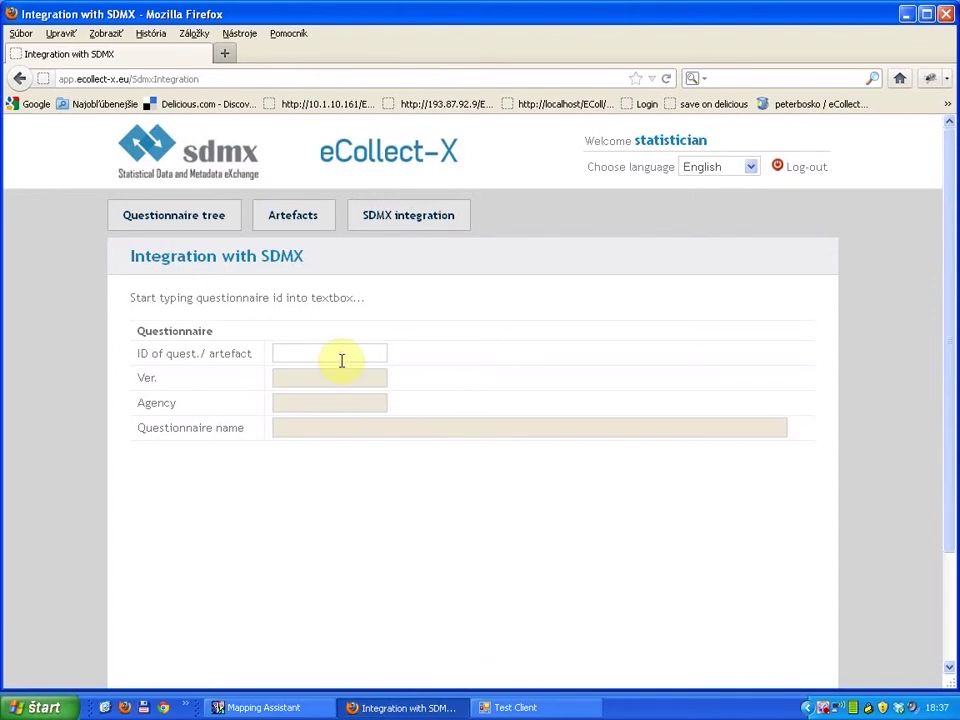
Load the HOUSEHOLD_SURVEY questionnaire, version 1.0 of agency INFOSTAT, for SDMX integration.
{"action": "left_click", "coordinate": [340, 358]}
{"action": "type", "text": "h"}
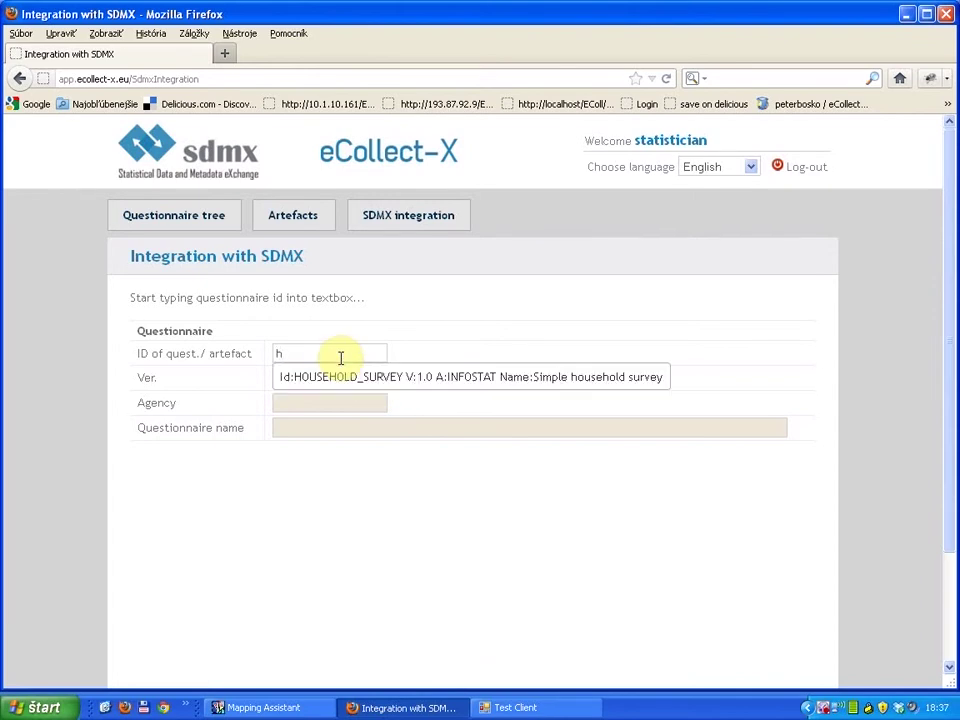
{"action": "key", "text": "Down"}
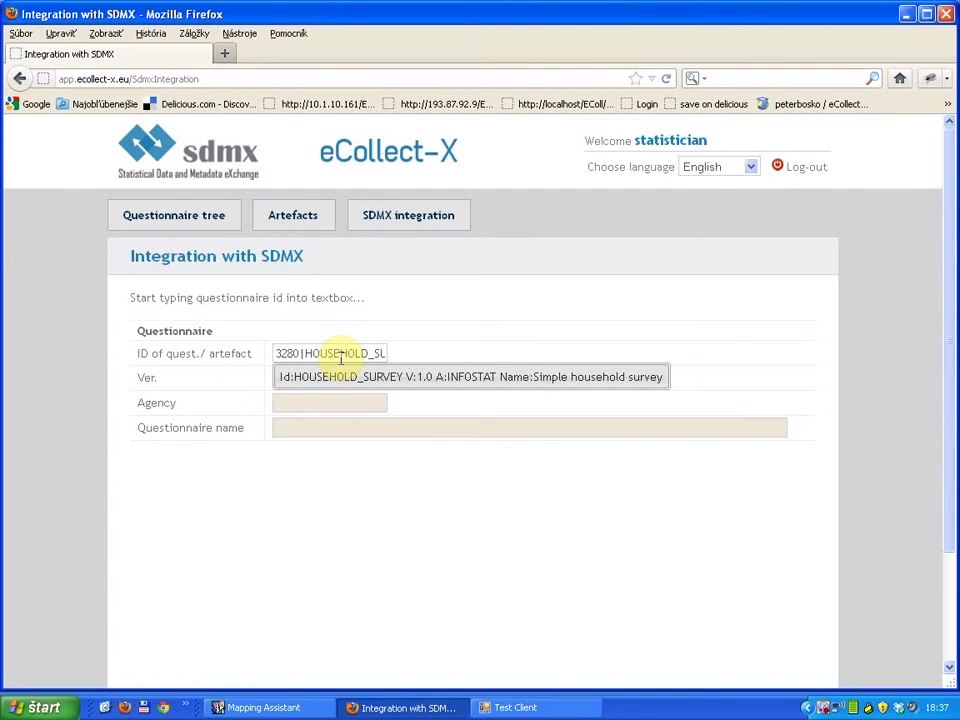
{"action": "key", "text": "Return"}
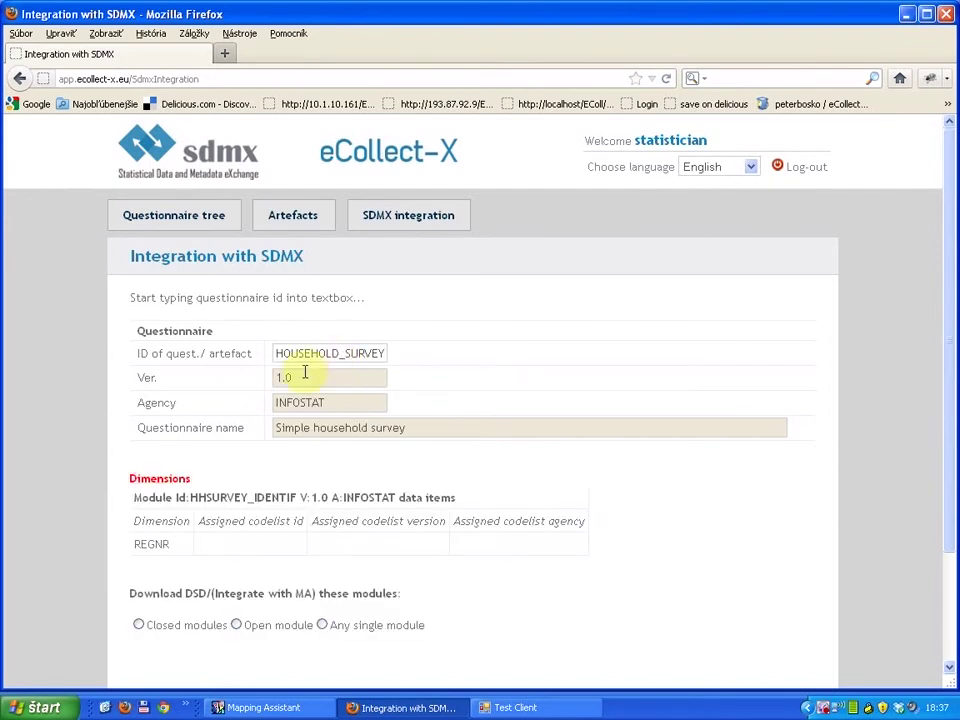
Integrate the open module HHSURVEY_MEMBERS into Mapping Assistant with FIRST as the primary measure.
{"action": "scroll", "coordinate": [287, 560], "scroll_direction": "down", "scroll_amount": 2}
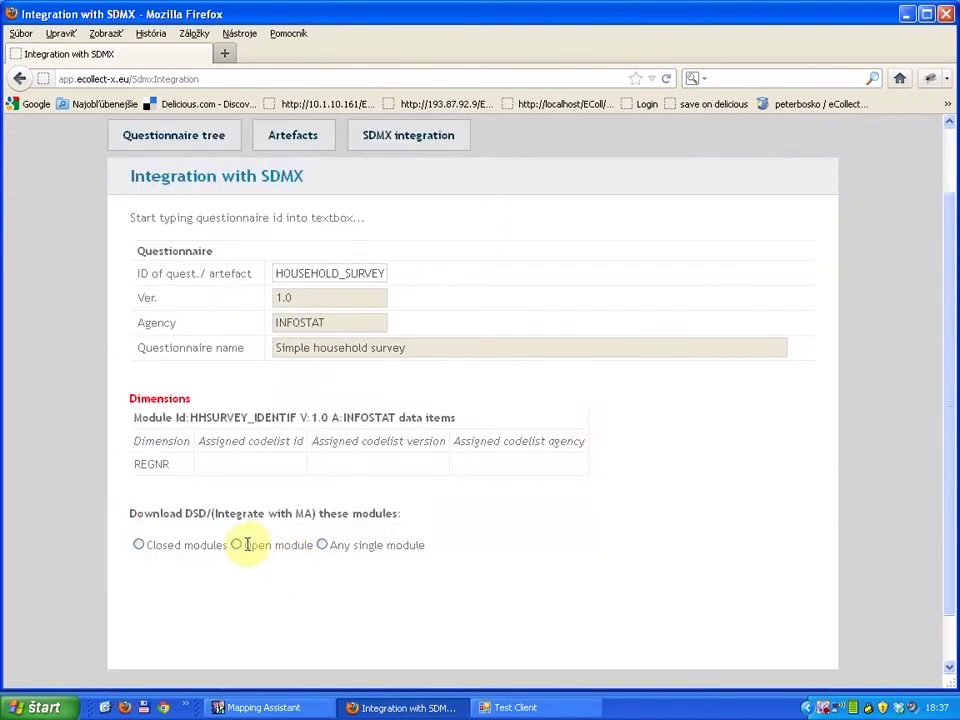
{"action": "left_click", "coordinate": [238, 544]}
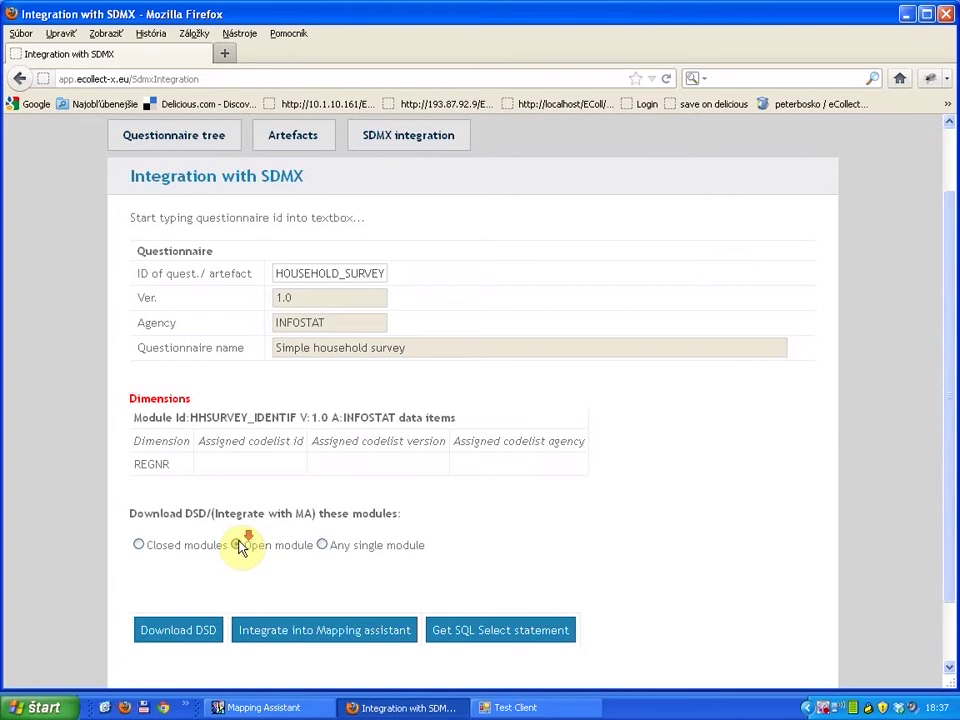
{"action": "scroll", "coordinate": [239, 548], "scroll_direction": "down", "scroll_amount": 2}
{"action": "scroll", "coordinate": [240, 545], "scroll_direction": "down", "scroll_amount": 4}
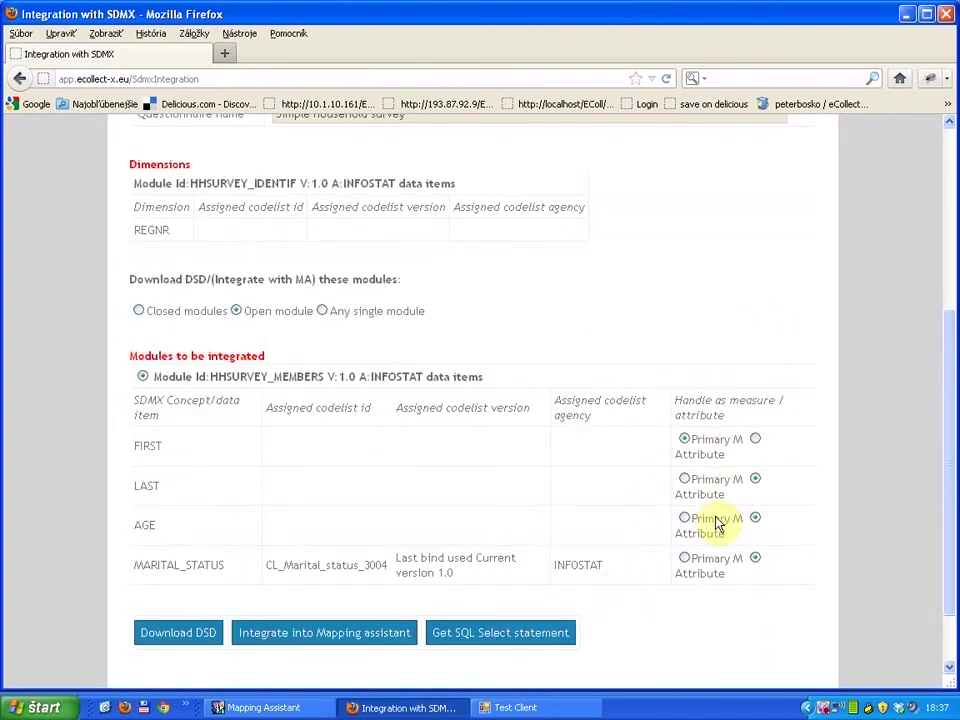
{"action": "left_click", "coordinate": [684, 440]}
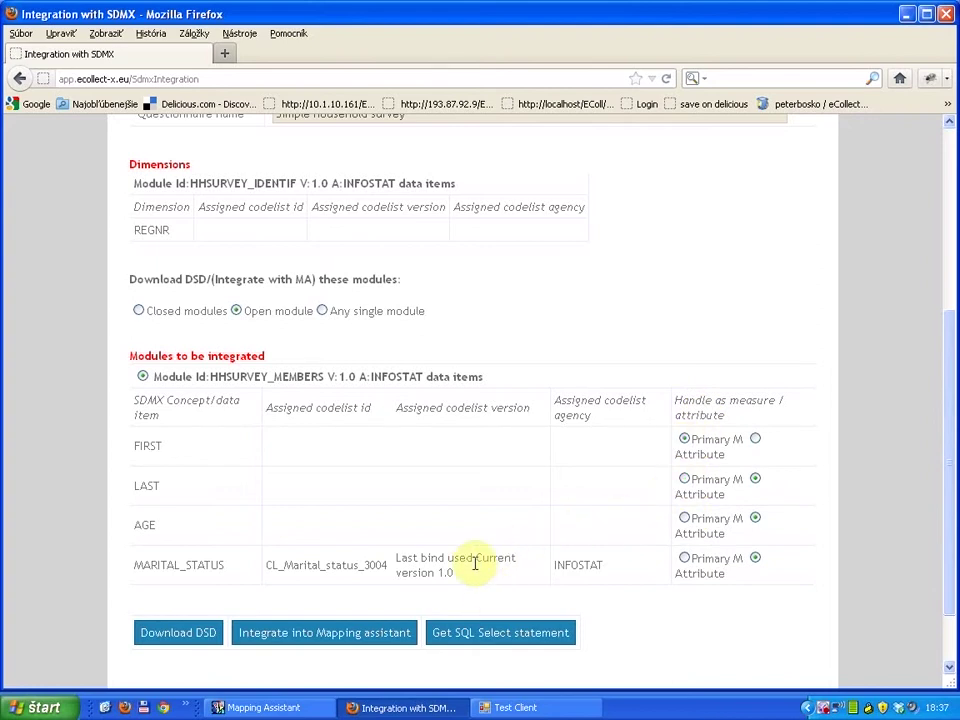
{"action": "left_click", "coordinate": [322, 640]}
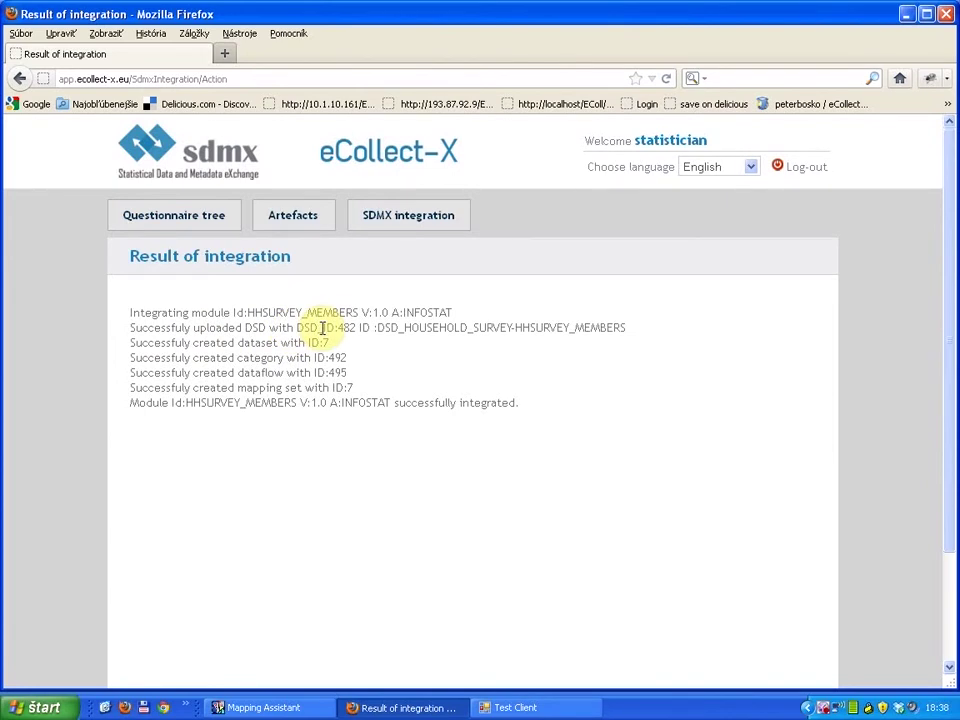
Review the artefacts listed in the integration result, and switch to Mapping Assistant to view its categories and structures.
{"action": "double_click", "coordinate": [250, 342]}
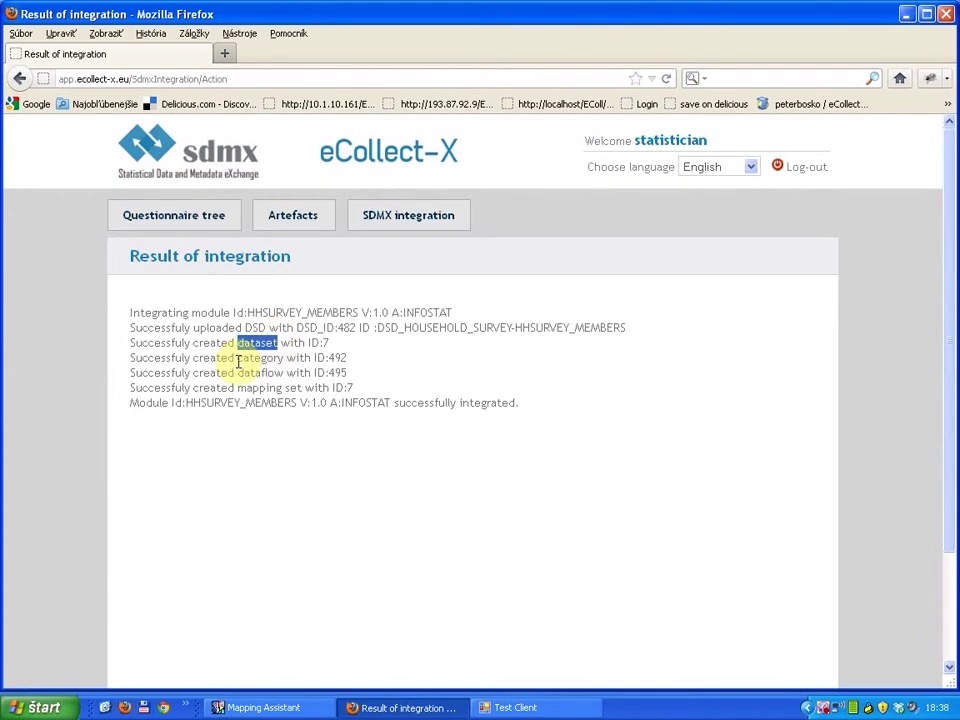
{"action": "left_click_drag", "start_coordinate": [237, 358], "coordinate": [302, 393]}
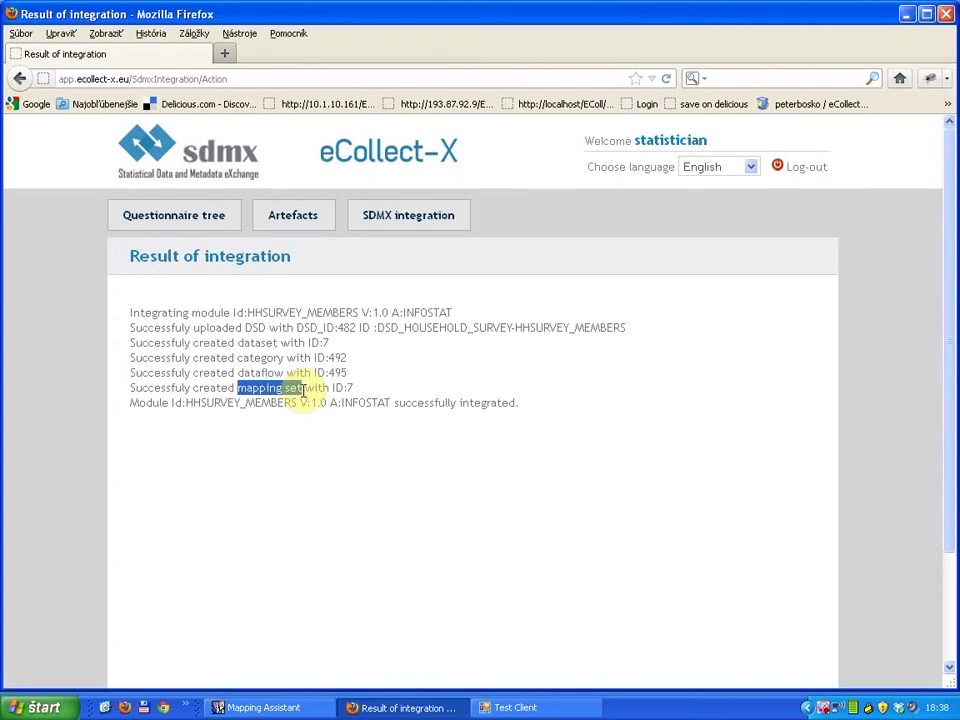
{"action": "left_click", "coordinate": [258, 708]}
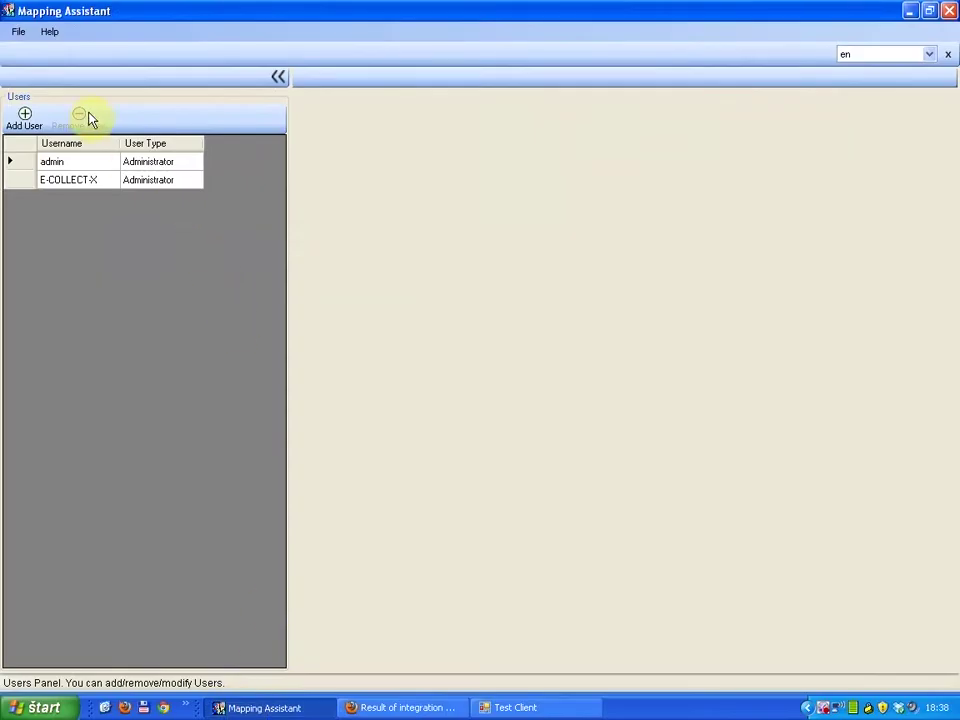
{"action": "left_click", "coordinate": [18, 31]}
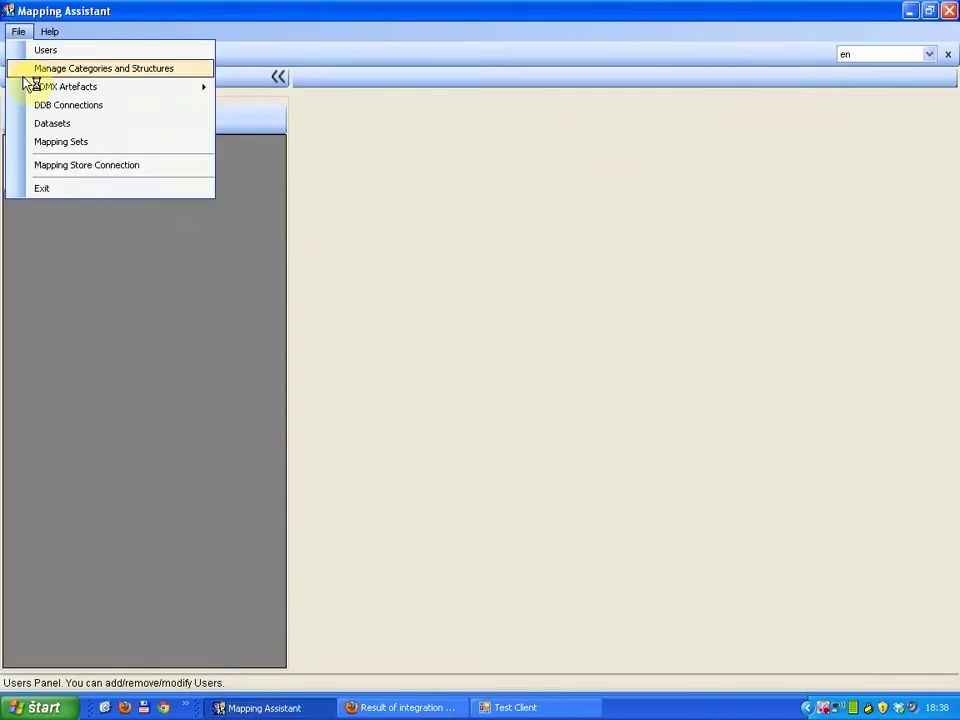
{"action": "left_click", "coordinate": [25, 70]}
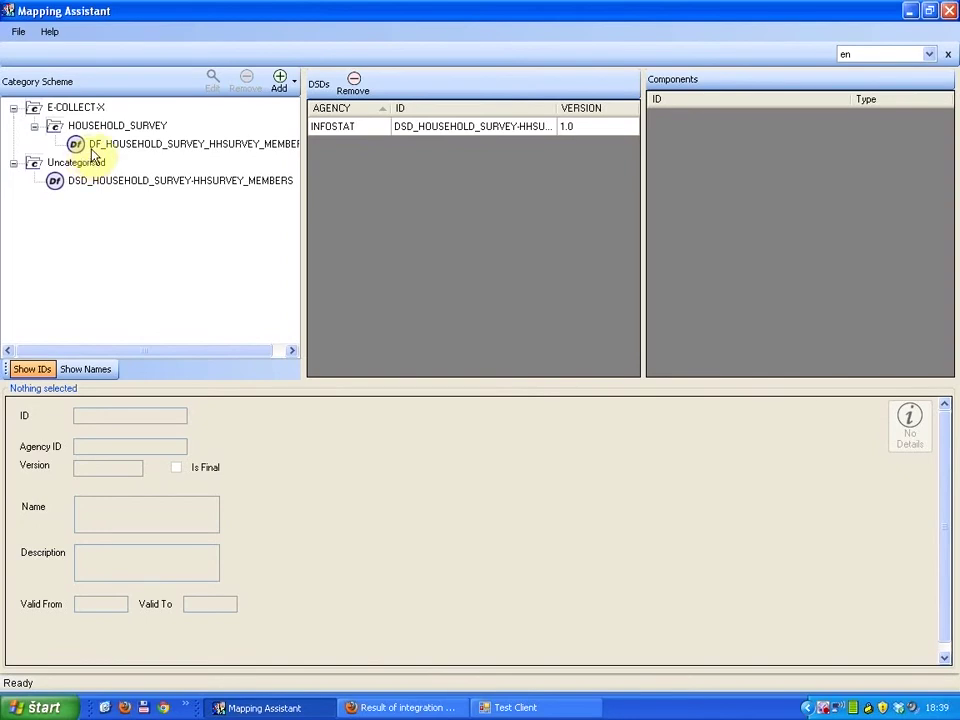
Open the dataset DS_HOUSEHOLD_SURVEY_HHSURVEY_MEMBERS and preview its SQL query results.
{"action": "left_click", "coordinate": [18, 35]}
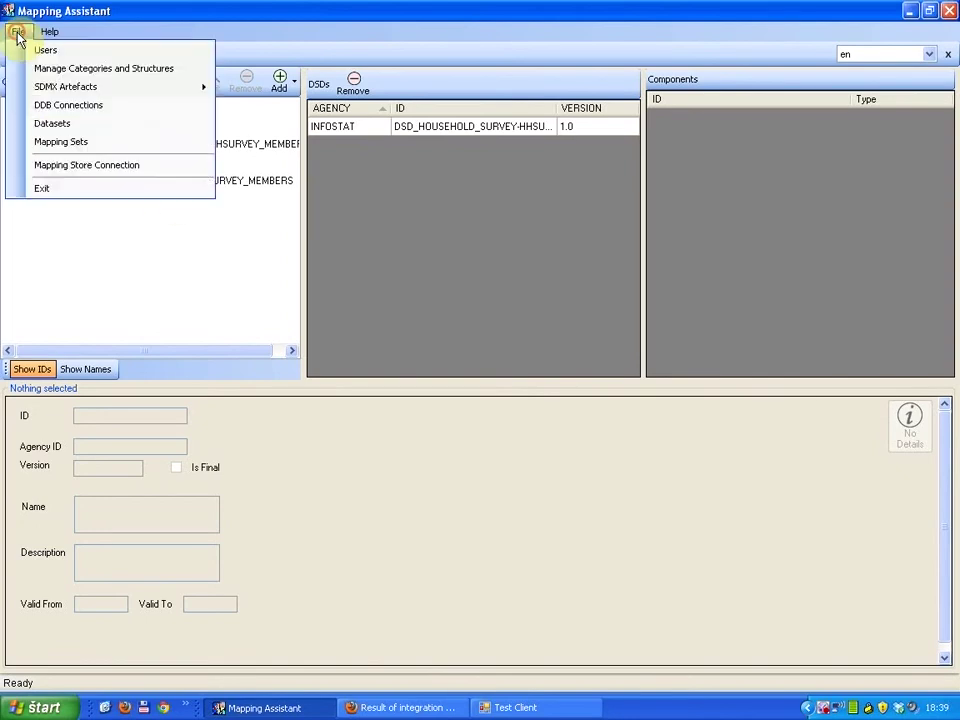
{"action": "left_click", "coordinate": [28, 124]}
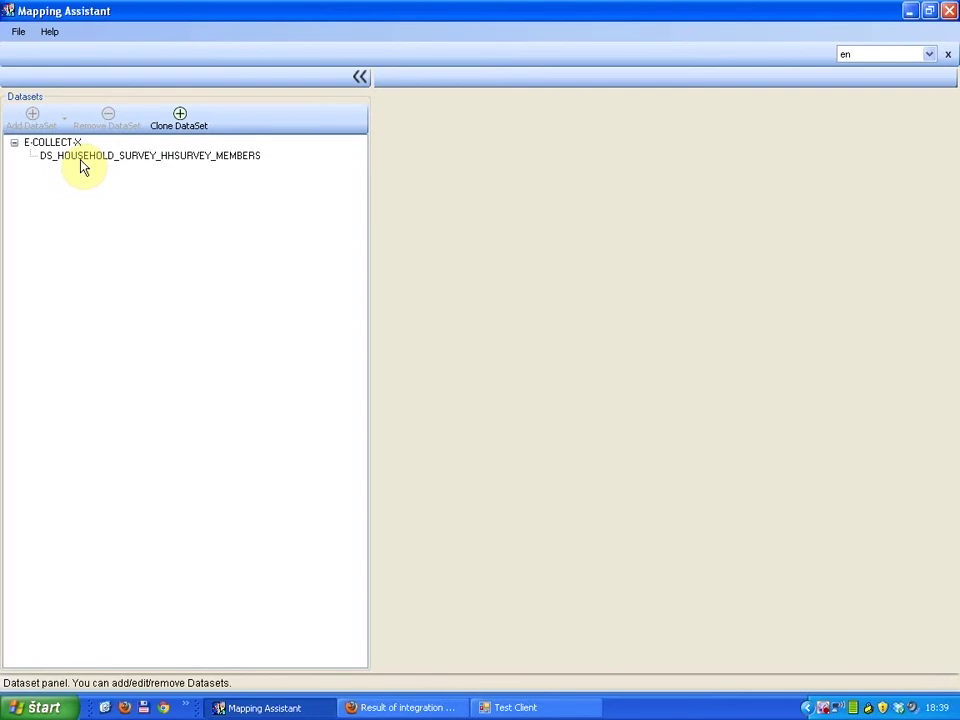
{"action": "left_click", "coordinate": [83, 163]}
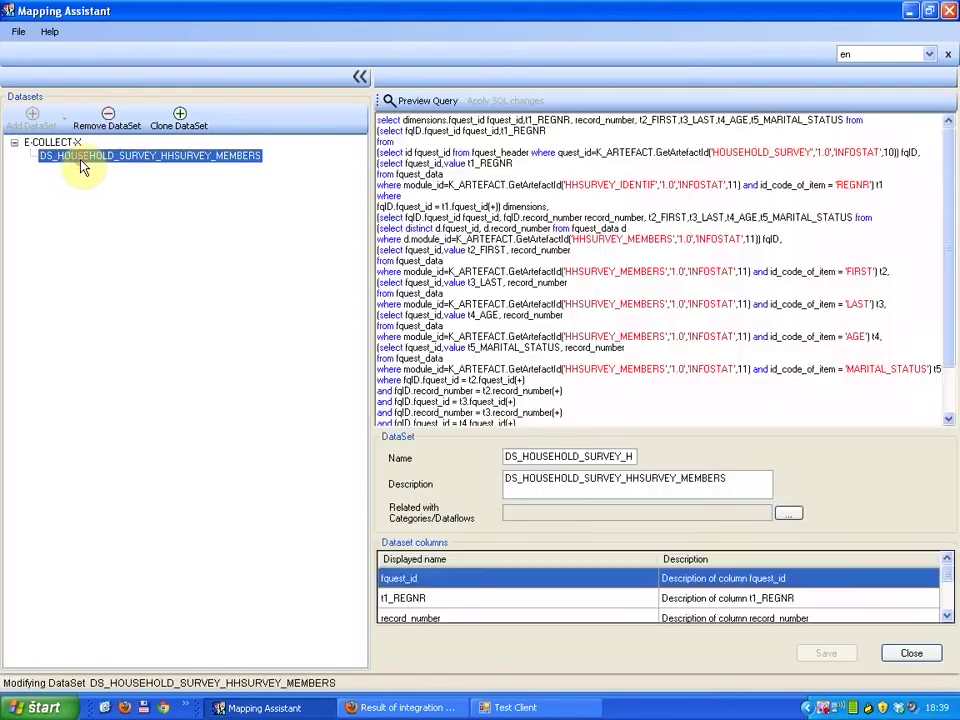
{"action": "left_click", "coordinate": [428, 104]}
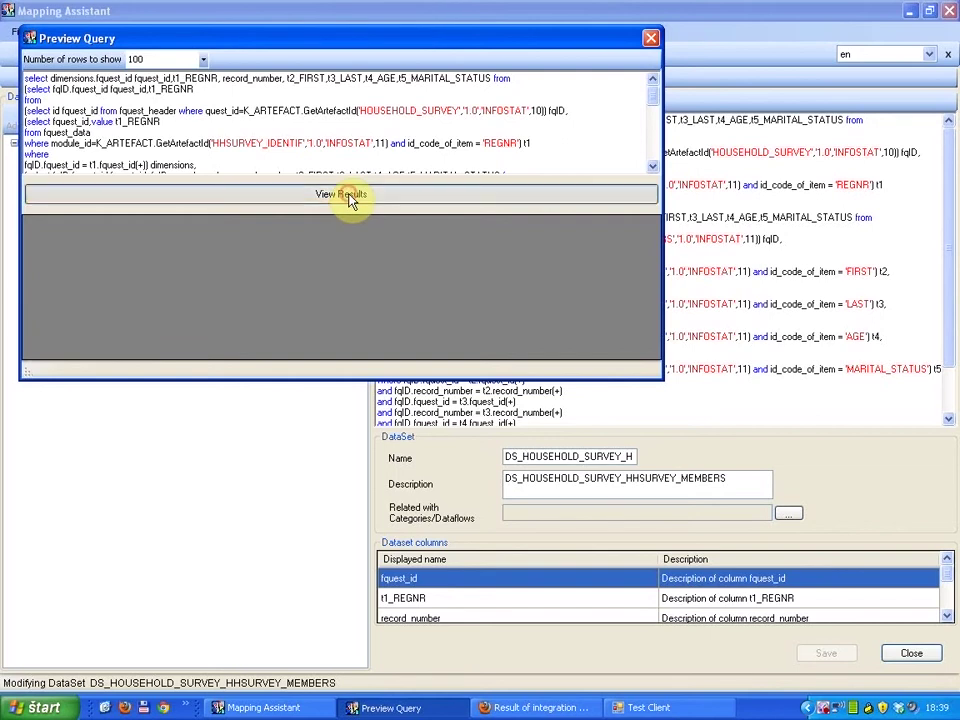
{"action": "left_click", "coordinate": [349, 197]}
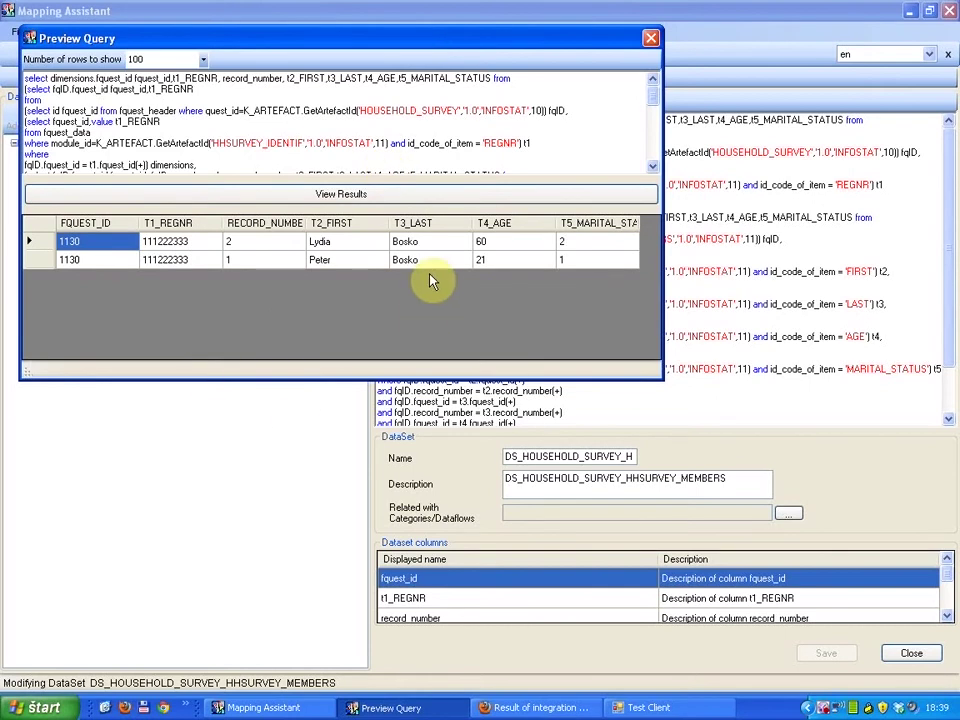
{"action": "left_click", "coordinate": [651, 38]}
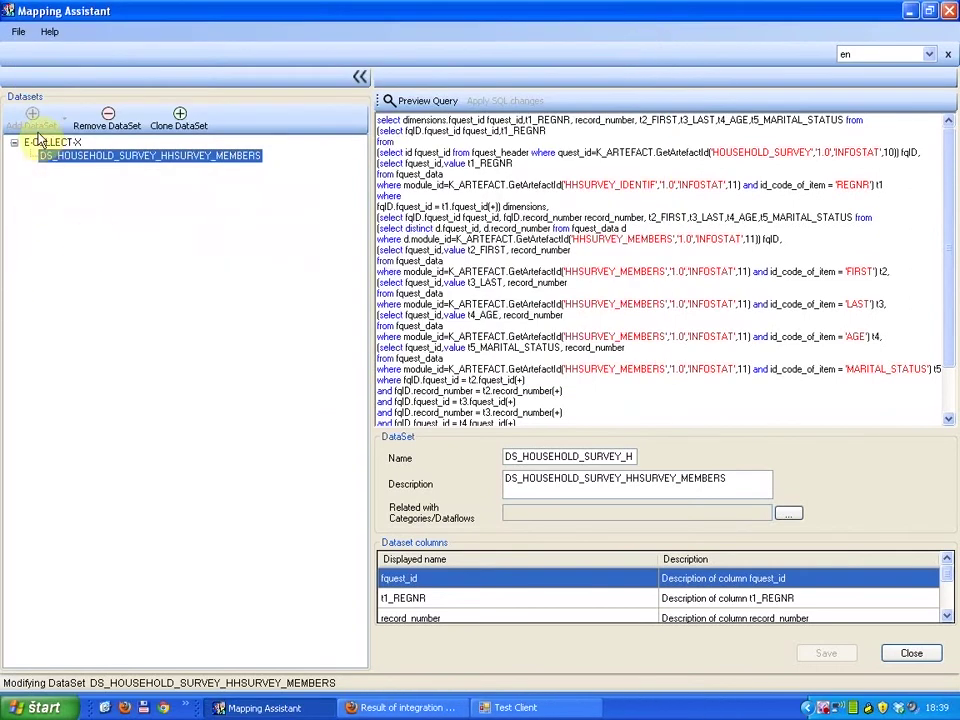
Open the mapping set MS_HOUSEHOLD_SURVEY_HHSURVEY_MEMBERS to examine its column-to-component mappings.
{"action": "left_click", "coordinate": [16, 33]}
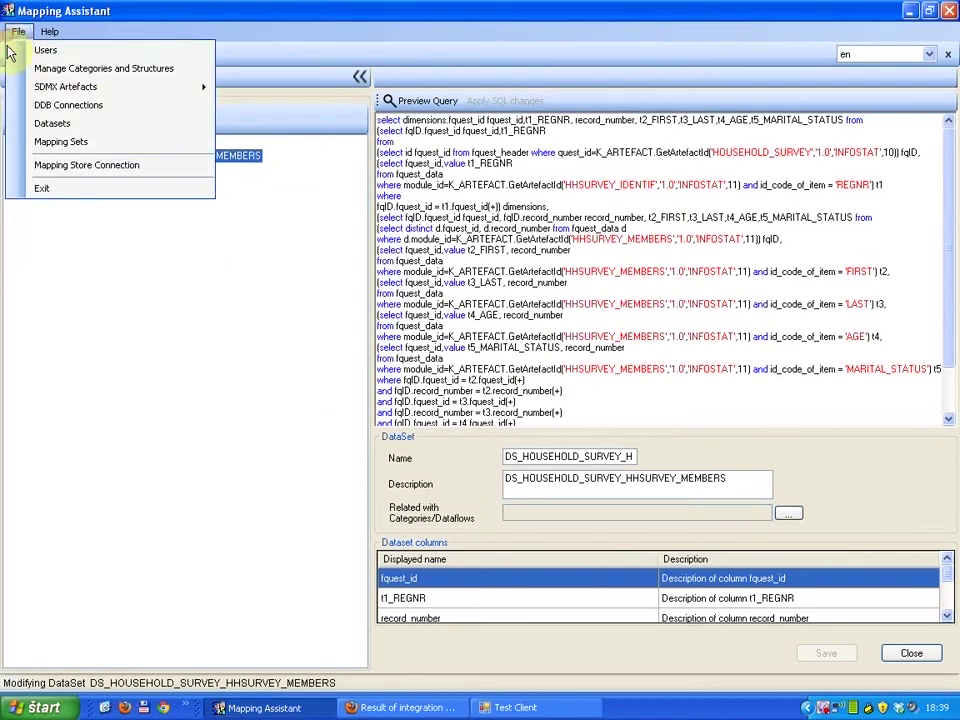
{"action": "left_click", "coordinate": [18, 141]}
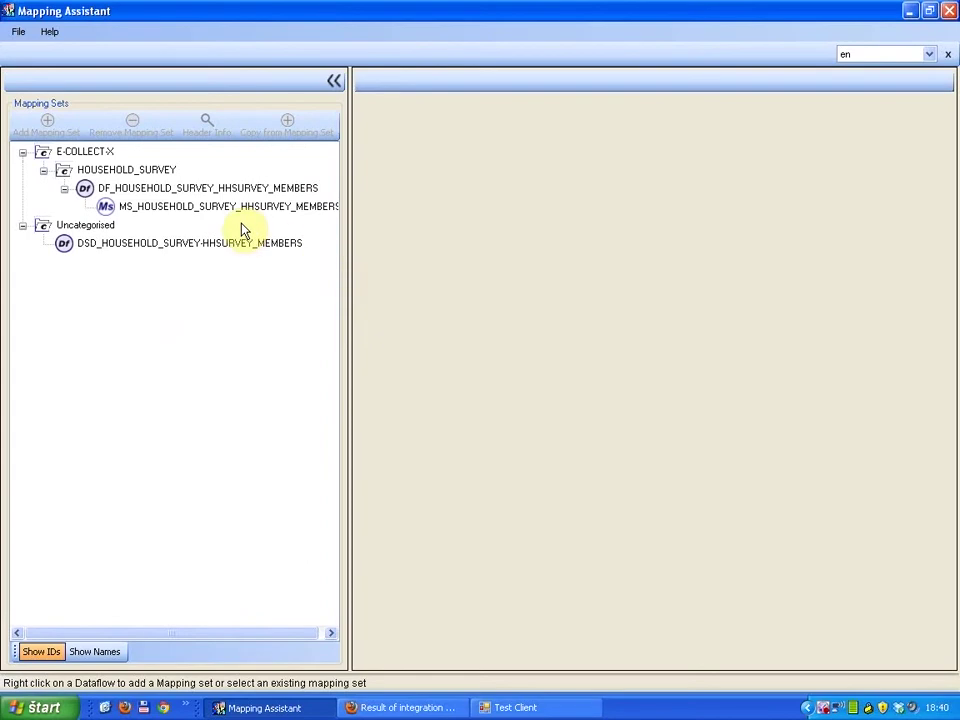
{"action": "left_click", "coordinate": [212, 206]}
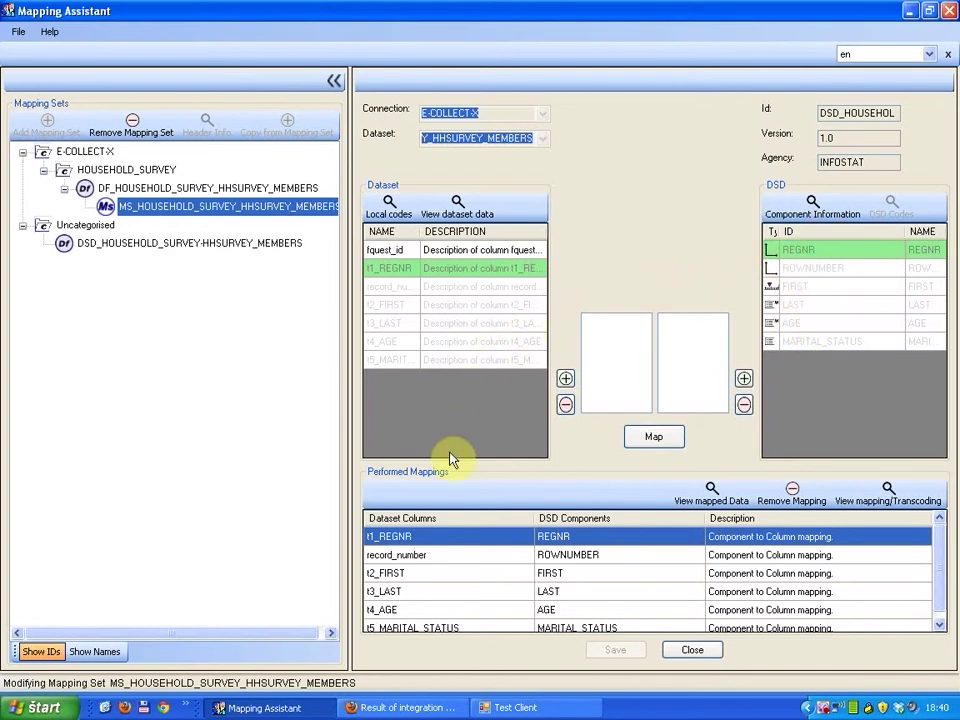
Switch to Test Client, execute the SQL query for the dataflow DF_HOUSEHOLD_SURVEY_HHSURVEY_MEMBERS, and close the results after viewing them.
{"action": "left_click", "coordinate": [514, 709]}
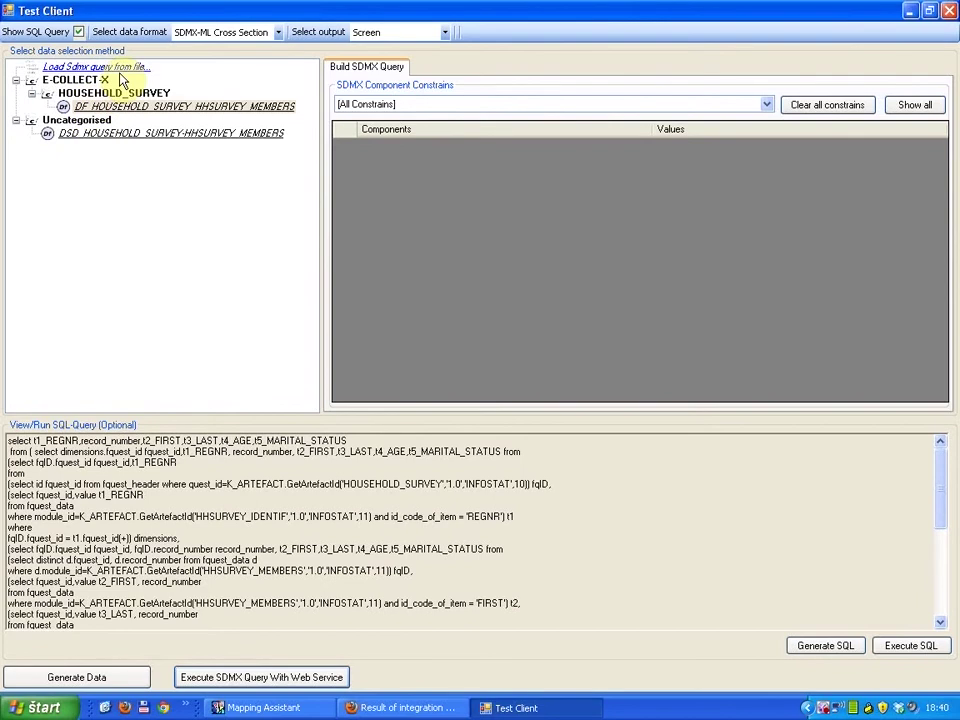
{"action": "left_click", "coordinate": [115, 108]}
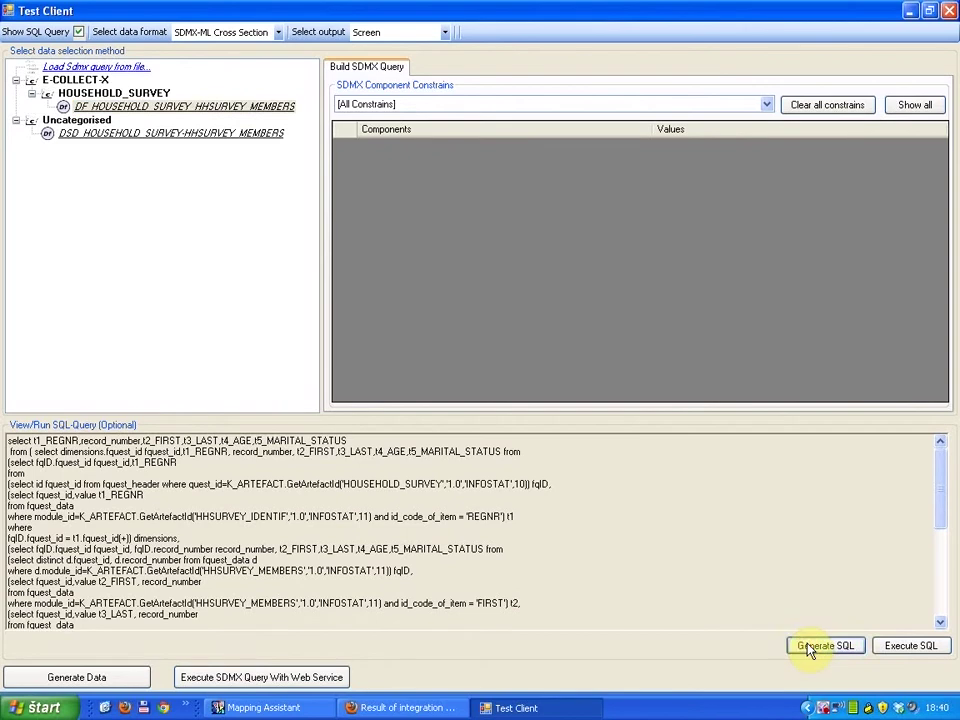
{"action": "left_click", "coordinate": [897, 645]}
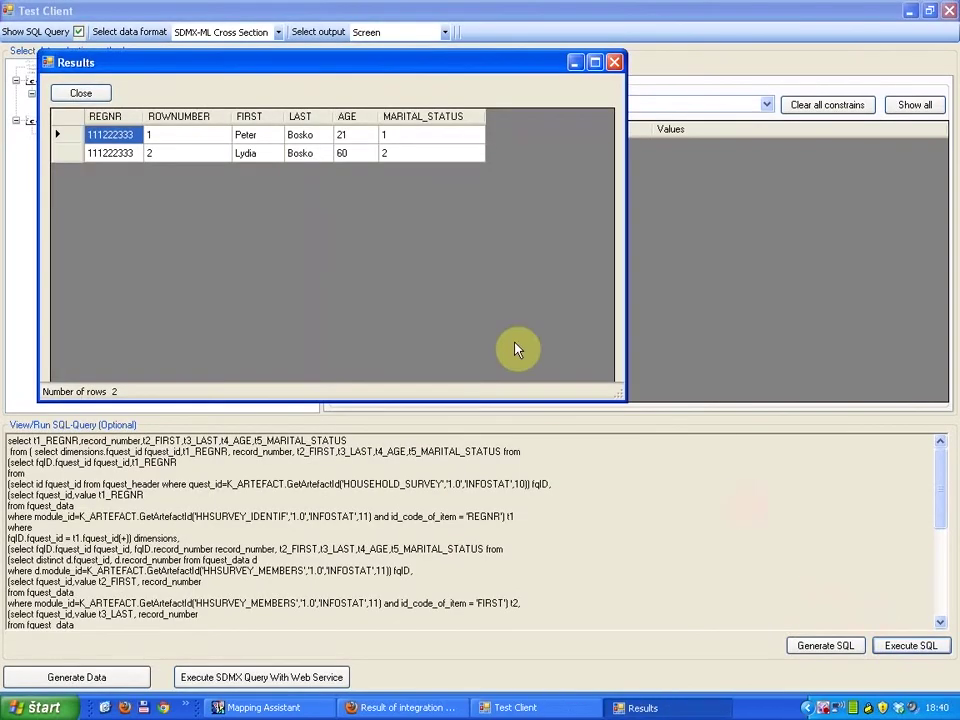
{"action": "left_click", "coordinate": [614, 62]}
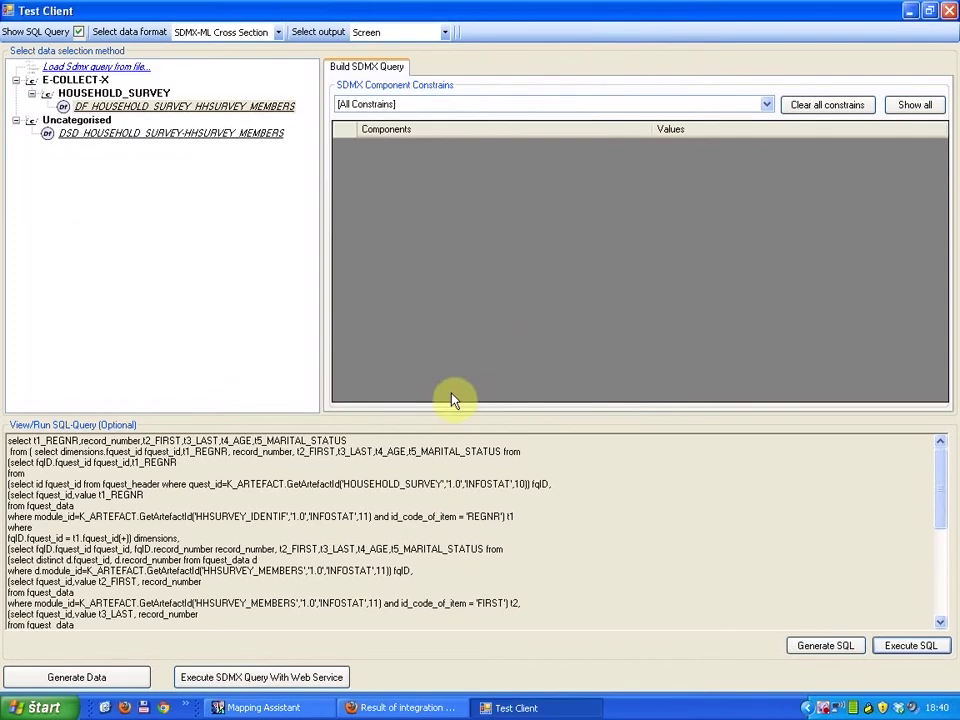
Send the dataflow's SDMX query to the web service and highlight the data section in the enlarged response.
{"action": "left_click", "coordinate": [259, 679]}
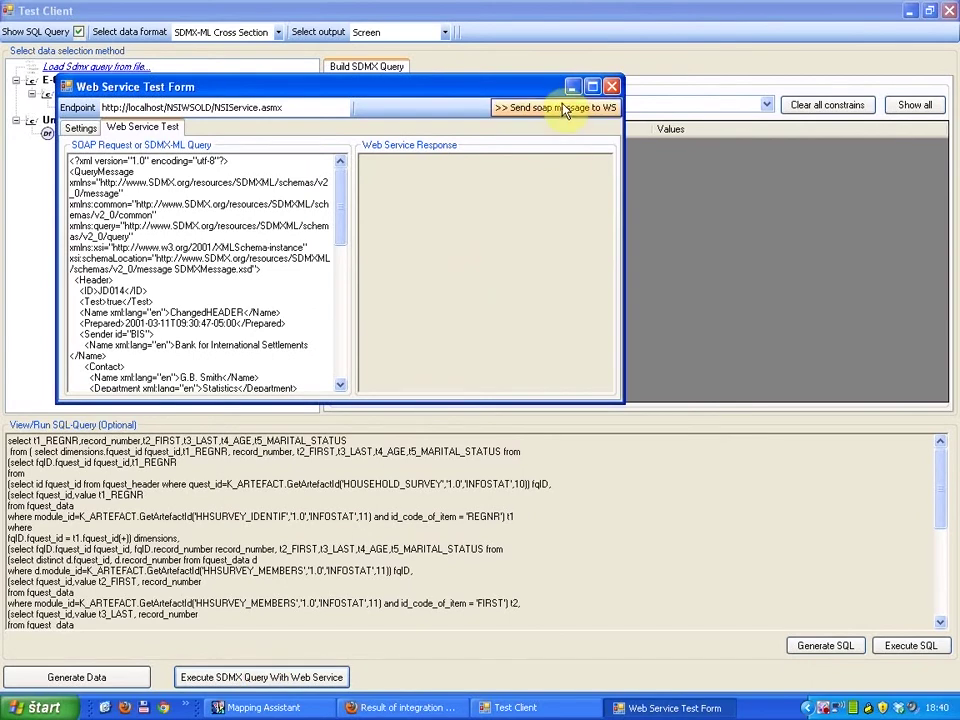
{"action": "left_click", "coordinate": [562, 108]}
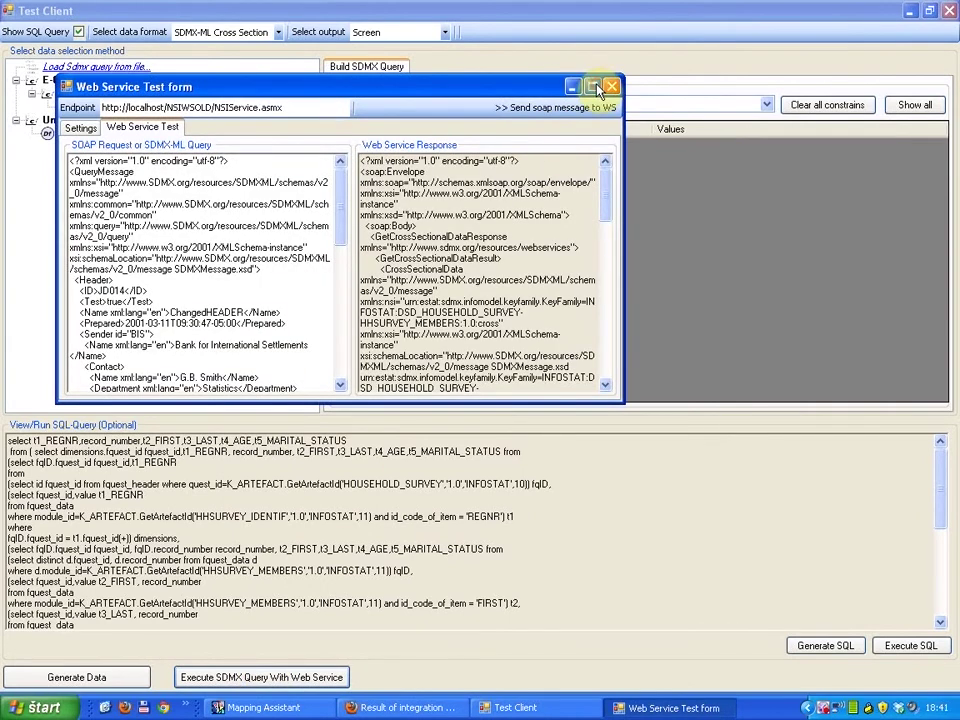
{"action": "left_click", "coordinate": [593, 88]}
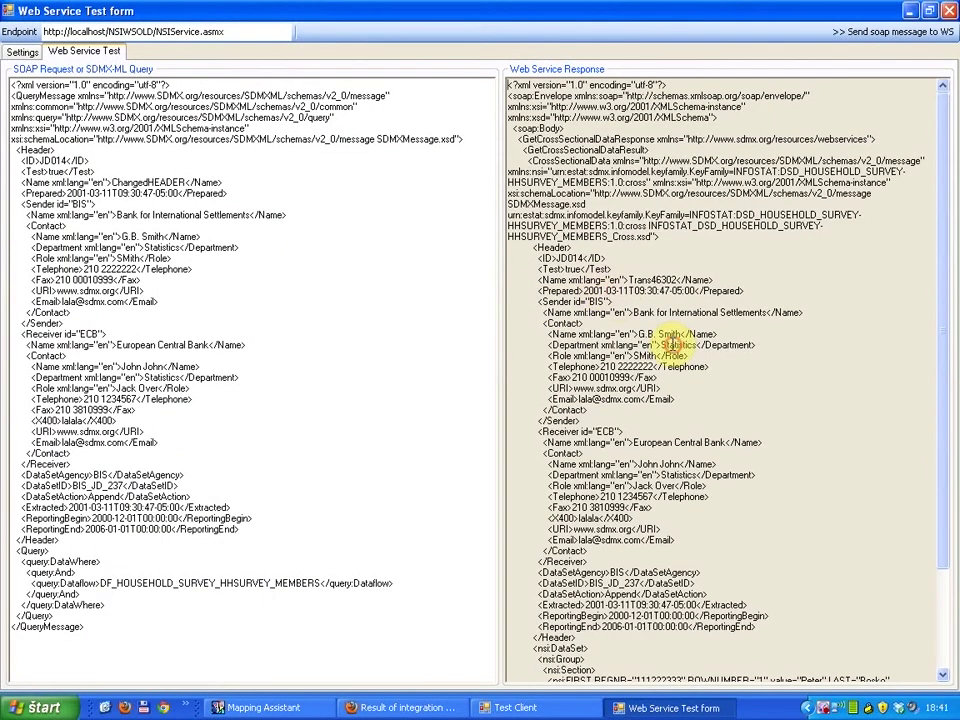
{"action": "scroll", "coordinate": [671, 400], "scroll_direction": "down", "scroll_amount": 4}
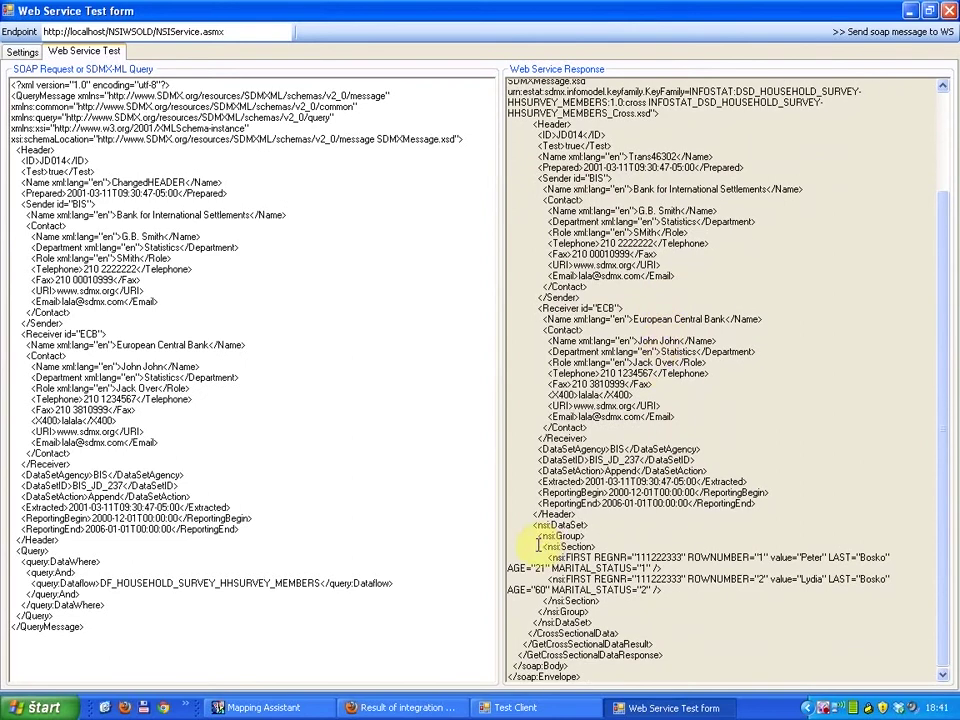
{"action": "left_click_drag", "start_coordinate": [511, 546], "coordinate": [602, 601]}
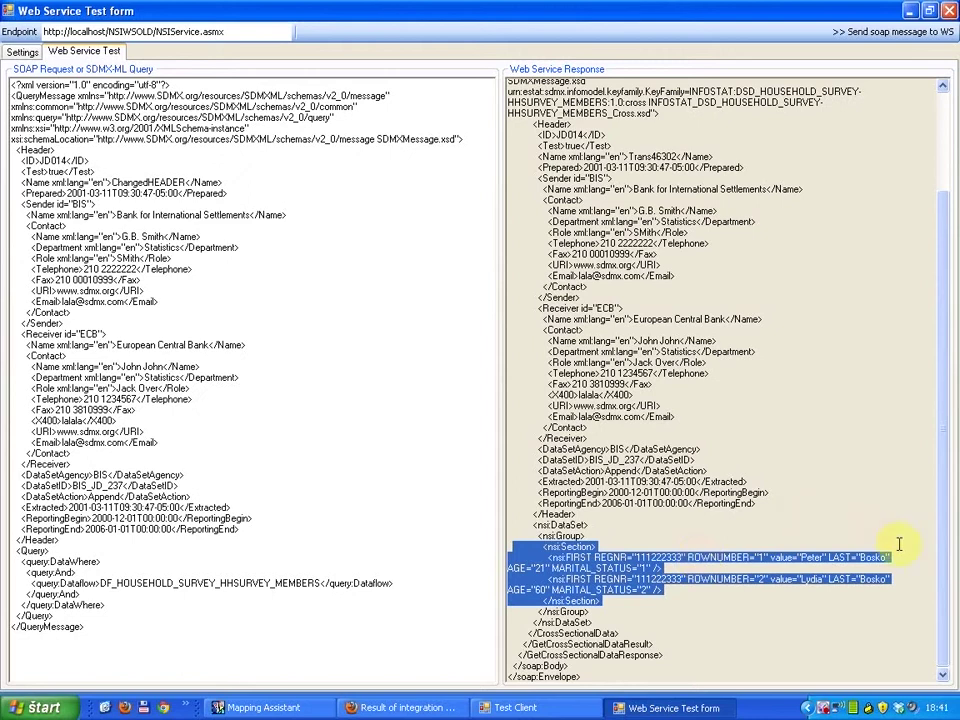
{"action": "right_click", "coordinate": [826, 708]}
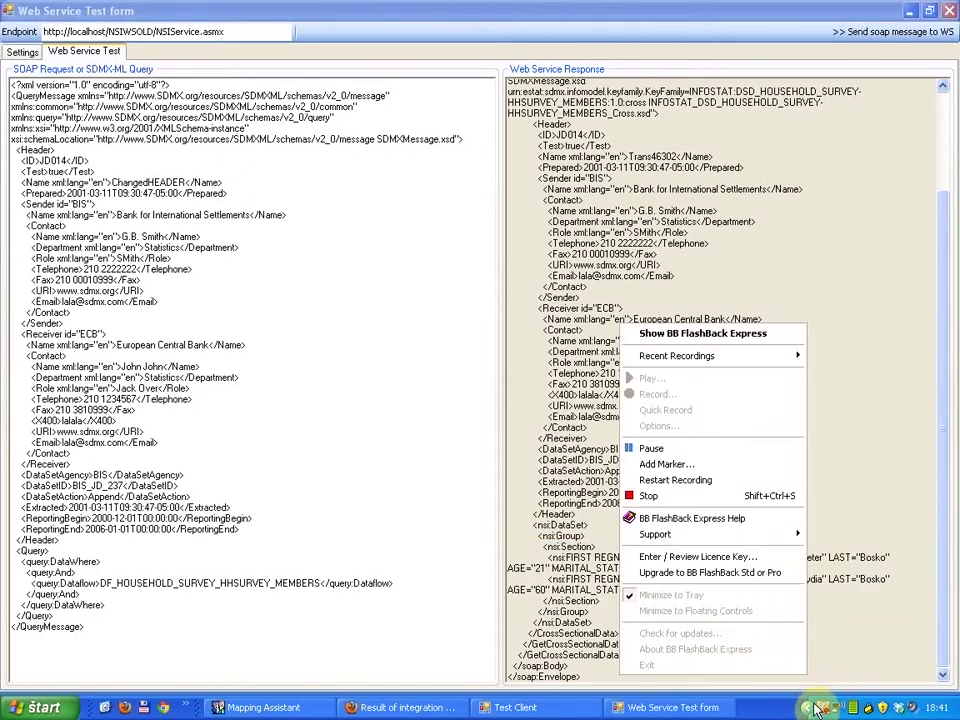